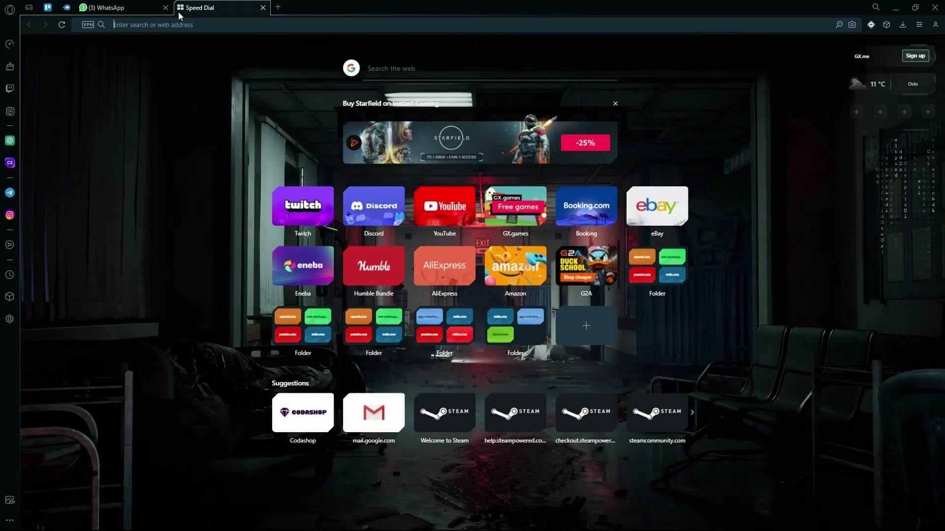
- Load the Leonardo.Ai home page at app.leonardo.ai from the 'leonardo a' address-bar suggestion
text(leonardo a)
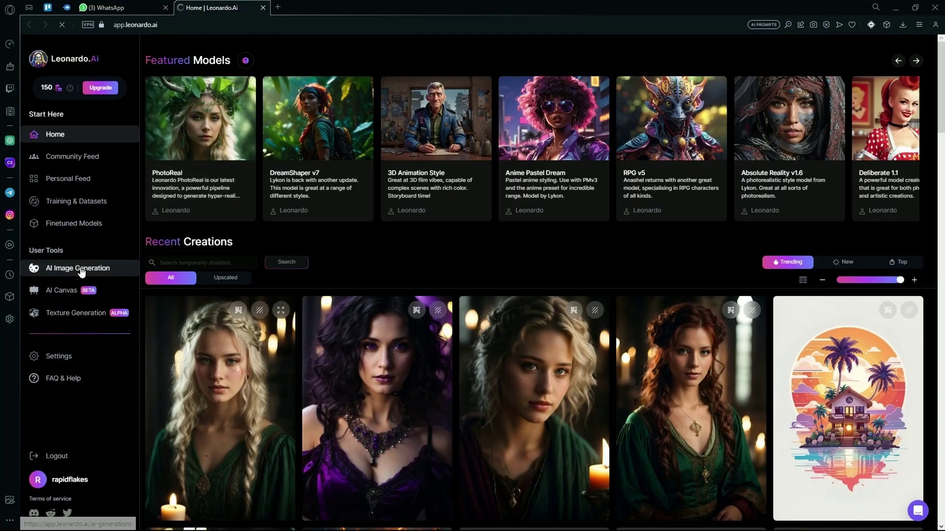
- Go to the AI Image Generation page and scroll down to the Image Prompt upload box
click(119, 268)
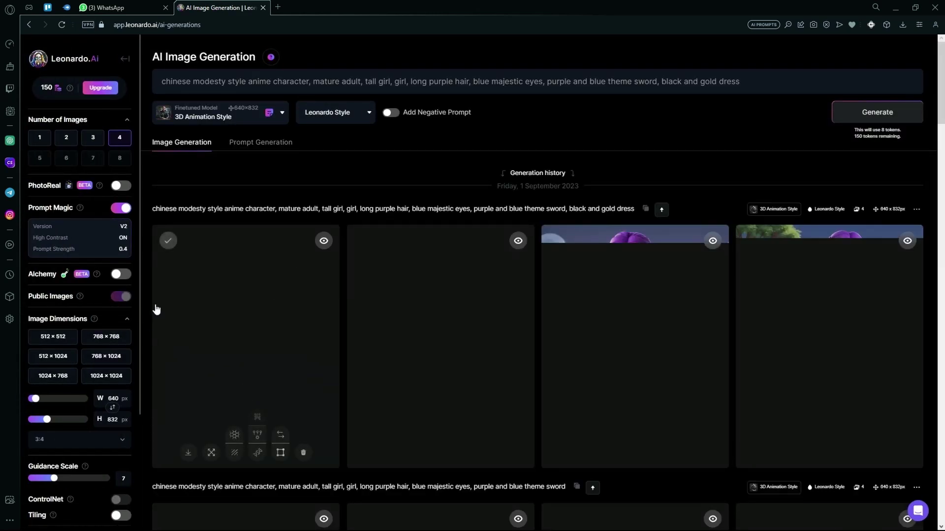
scroll(101, 327, down, 3)
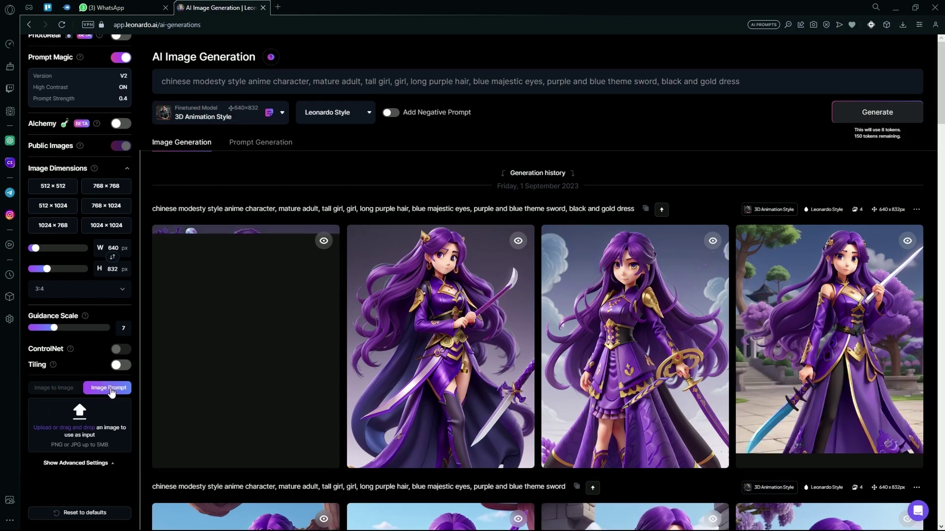
- Upload an image from the Resources folder as the generation's image prompt
click(109, 428)
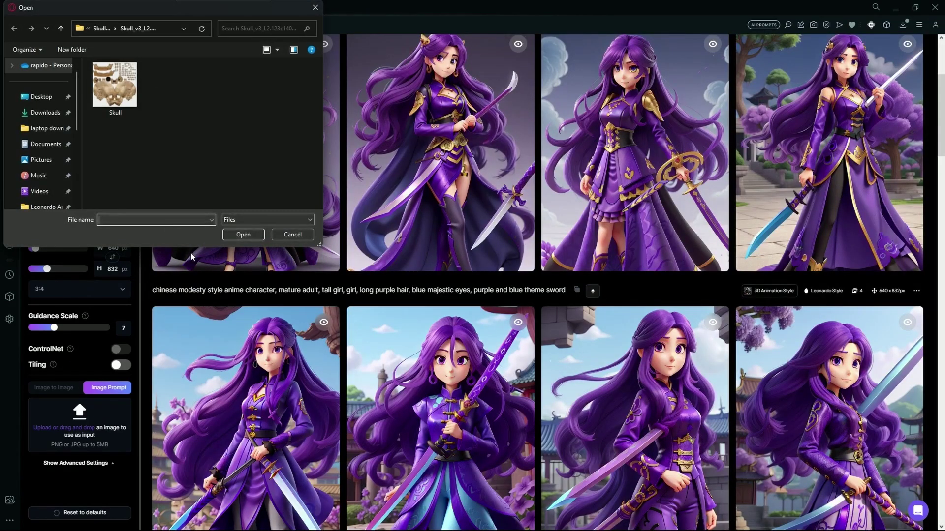
scroll(44, 172, down, 6)
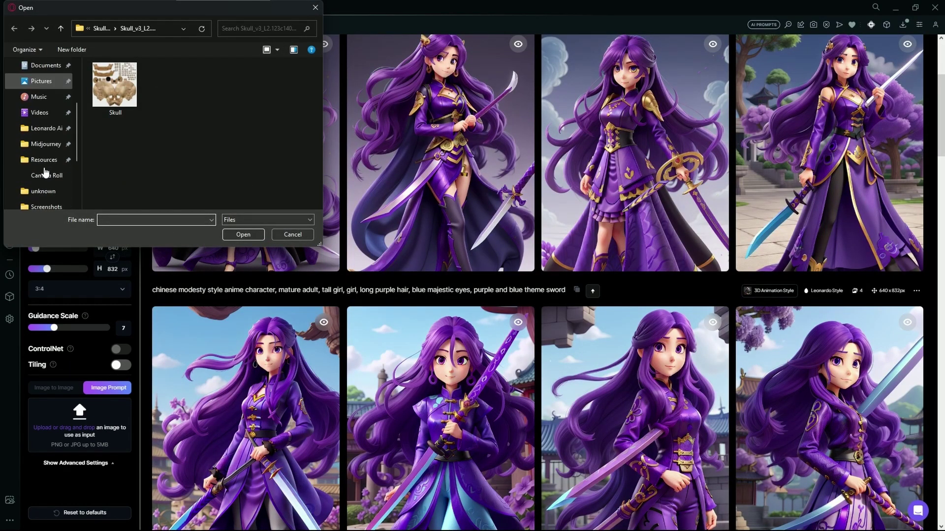
scroll(45, 172, down, 3)
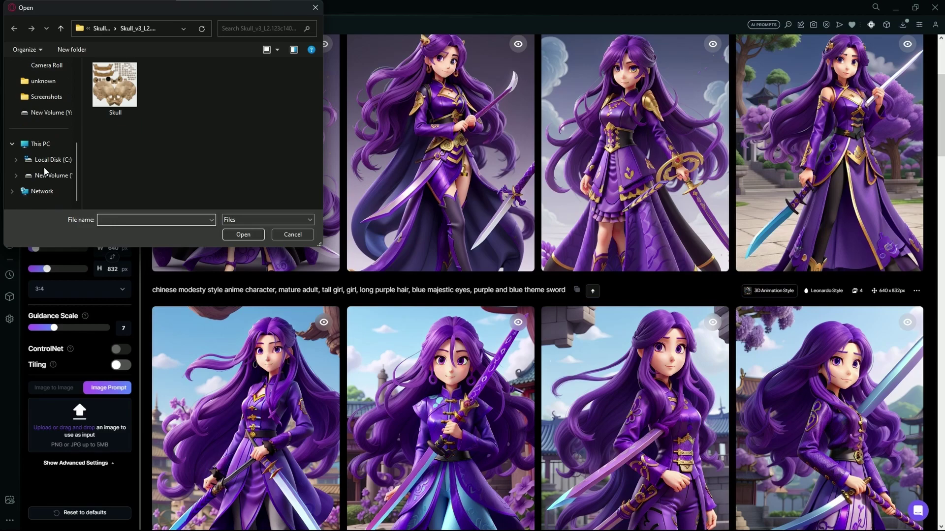
scroll(45, 171, up, 3)
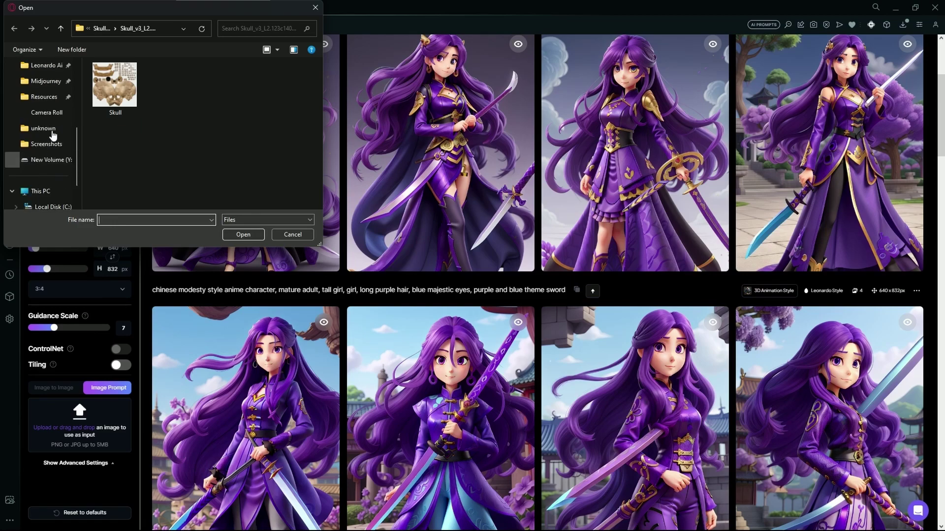
click(44, 96)
click(114, 91)
click(242, 234)
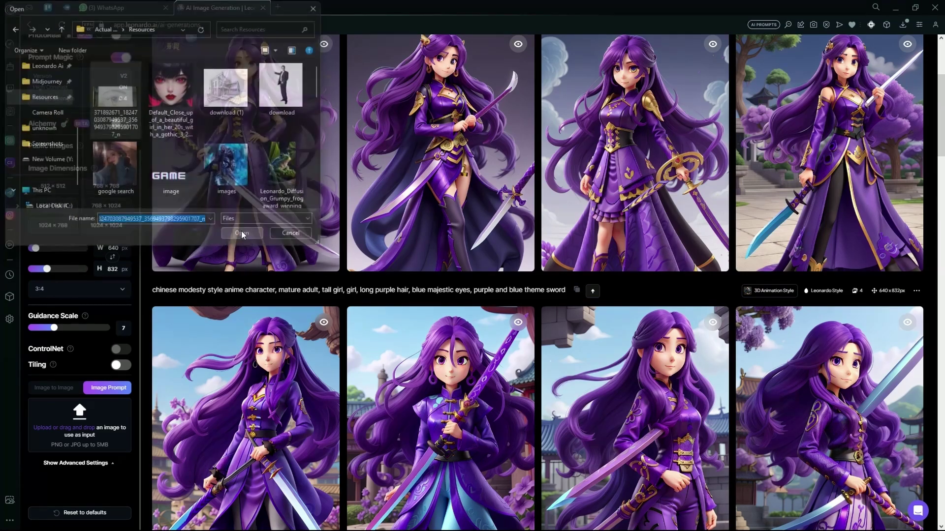
scroll(91, 409, up, 3)
scroll(88, 413, down, 4)
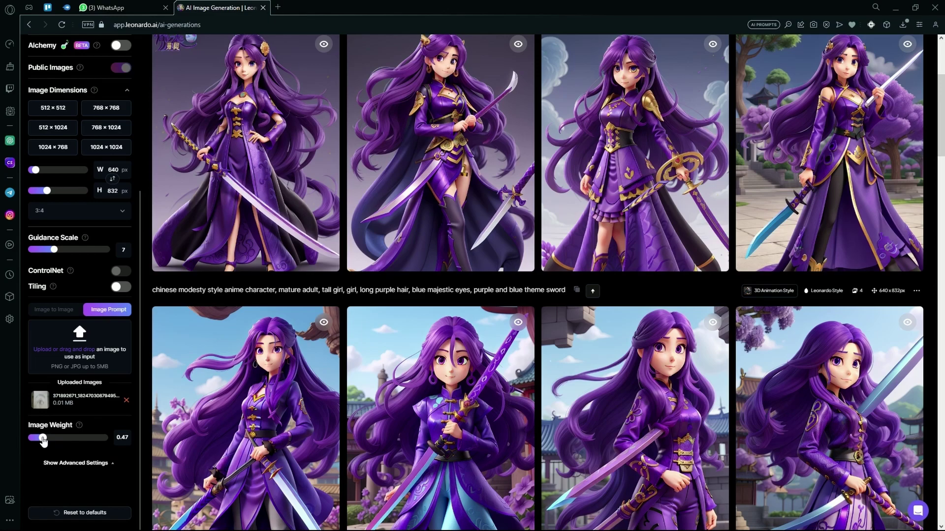
- Scroll back to the top of the settings and select the whole existing prompt text
scroll(54, 430, up, 10)
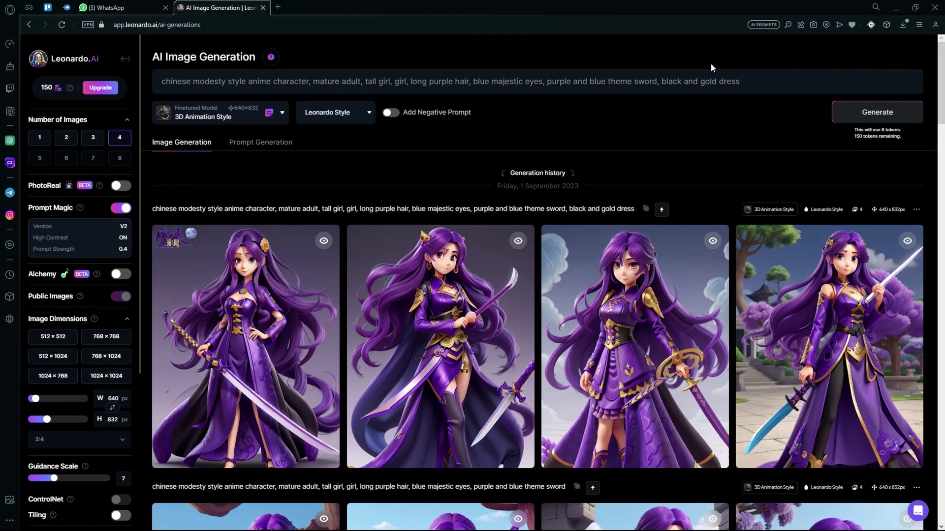
drag(748, 82, 85, 112)
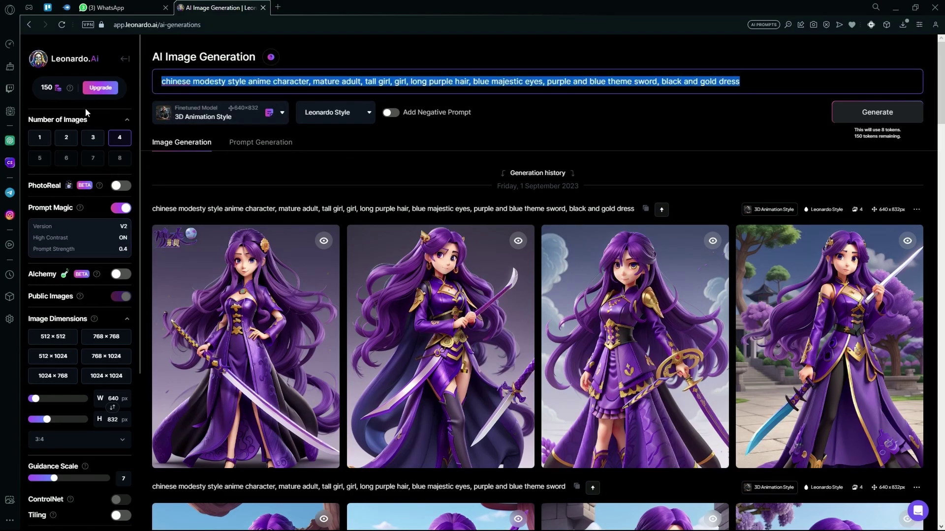
- Try Absolute Reality v1.6, then settle on Leonardo Diffusion as the finetuned model at 1024×1024
click(282, 113)
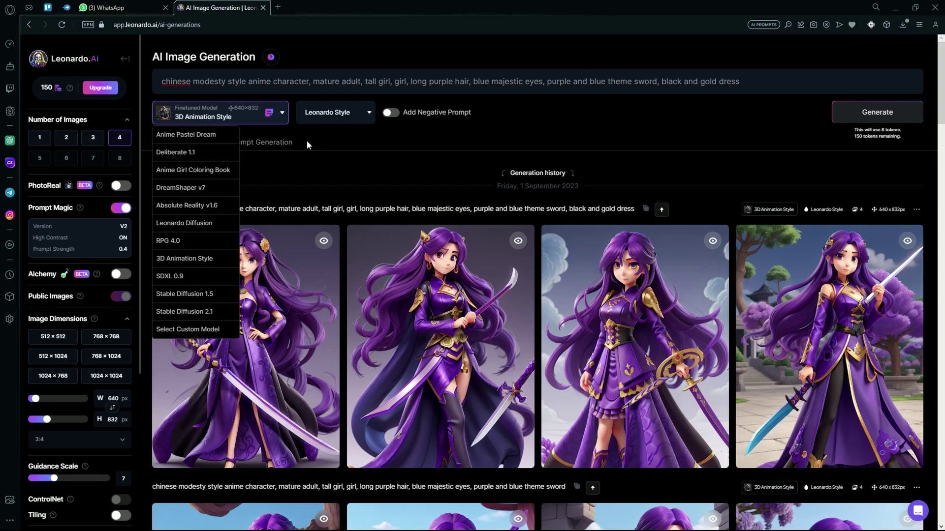
scroll(227, 197, down, 1)
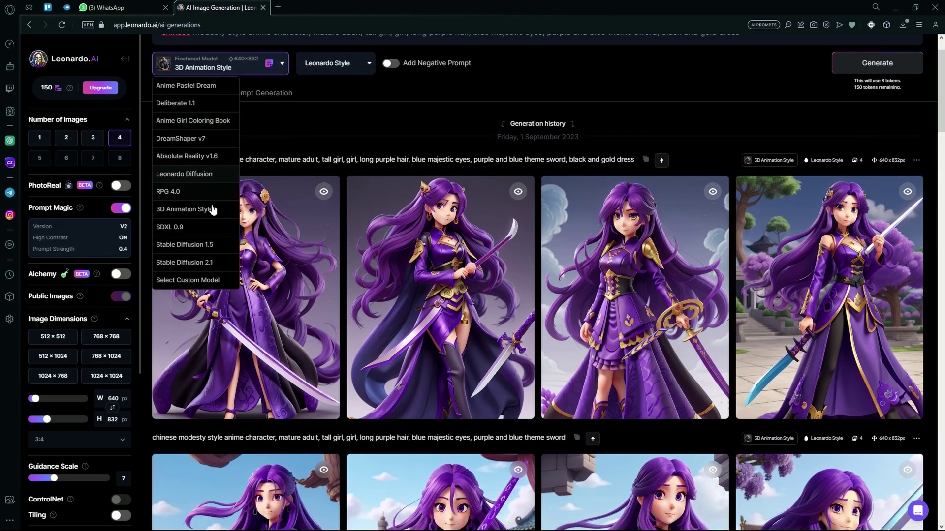
scroll(266, 230, up, 1)
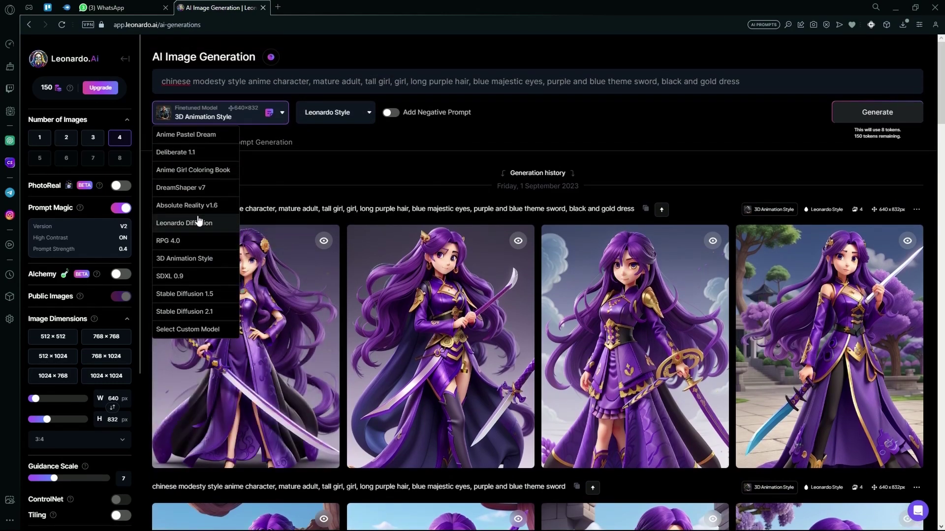
click(175, 225)
click(246, 114)
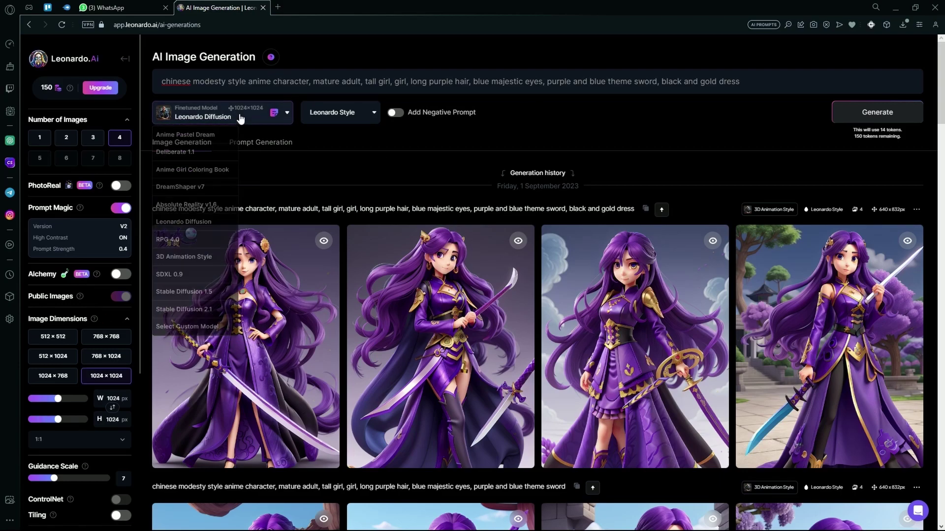
click(223, 207)
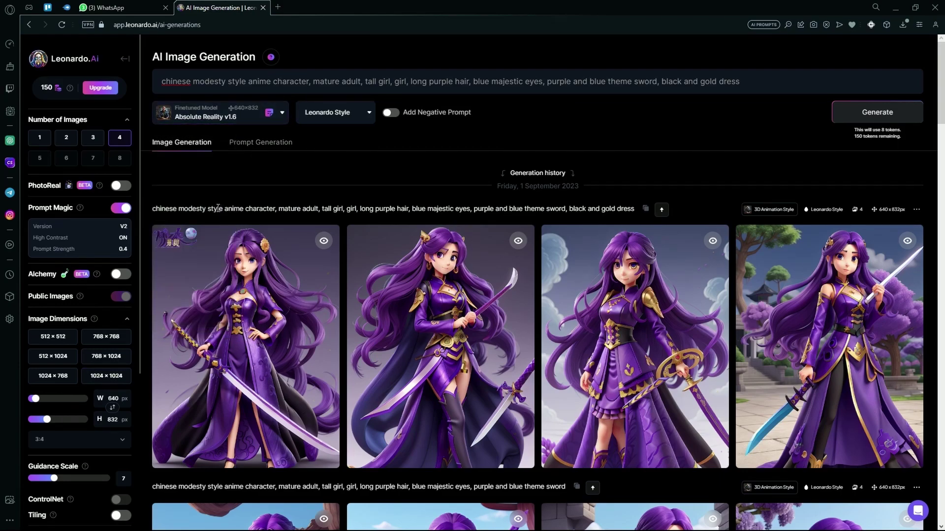
click(266, 117)
scroll(208, 195, down, 3)
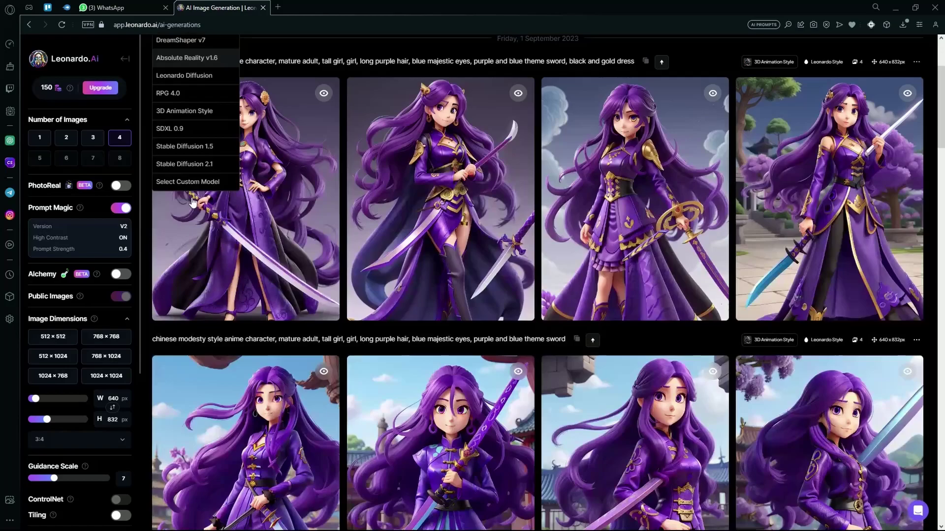
scroll(208, 196, up, 3)
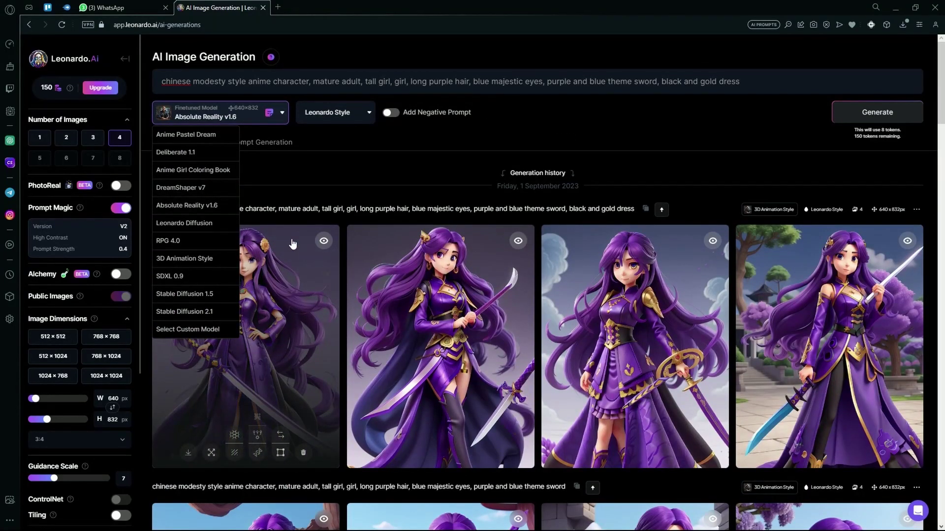
click(207, 224)
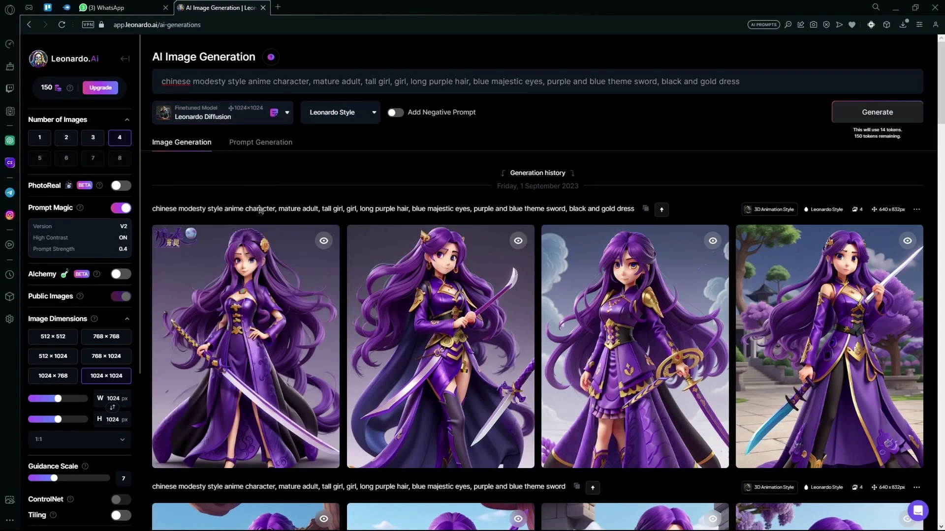
- Replace the prompt with 'Sketch of an eye, hyper realism' and generate four eye sketches
triple_click(789, 74)
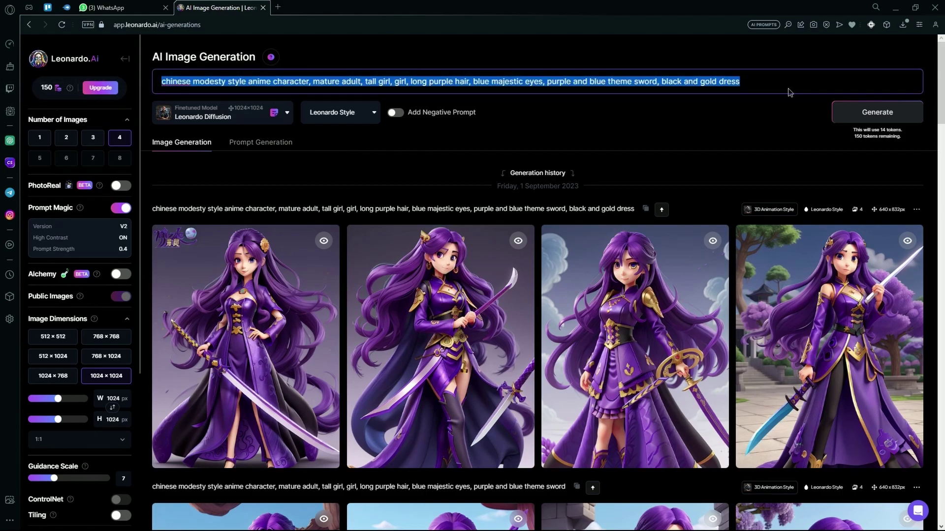
mouse_move(789, 92)
mouse_down()
mouse_move(223, 96)
mouse_move(123, 85)
mouse_up()
text(Sketch of an eye, hyper realism)
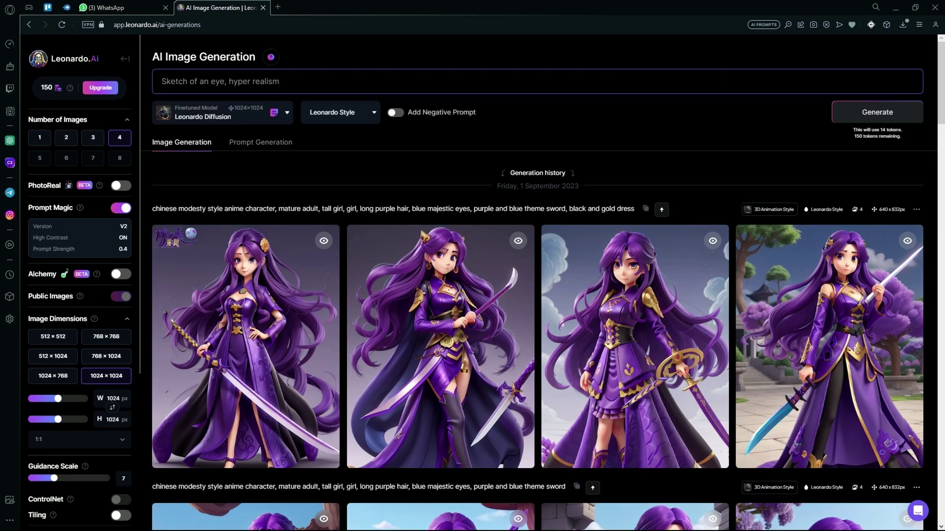
click(860, 116)
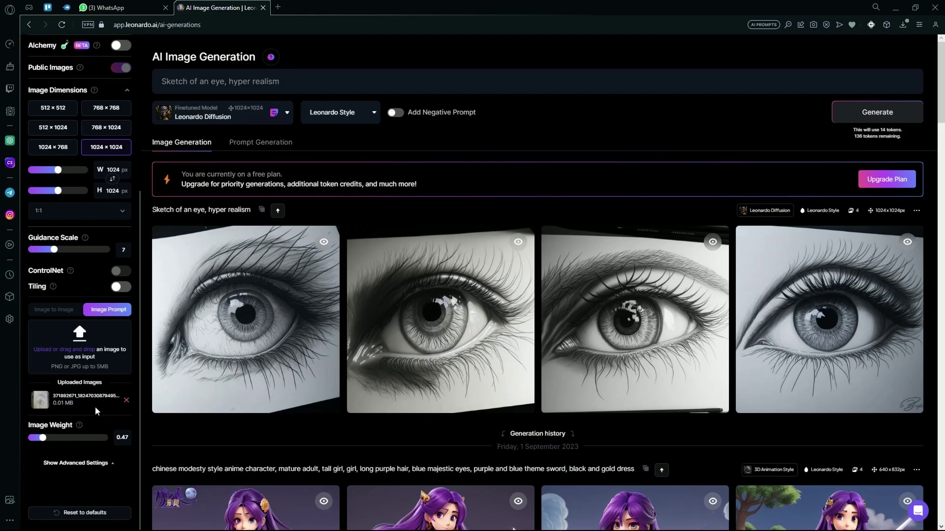
- Generate eye sketches at Image Weight about 0.79, then set Image Weight 0.87 and Guidance Scale 9
drag(44, 439, 83, 439)
click(891, 113)
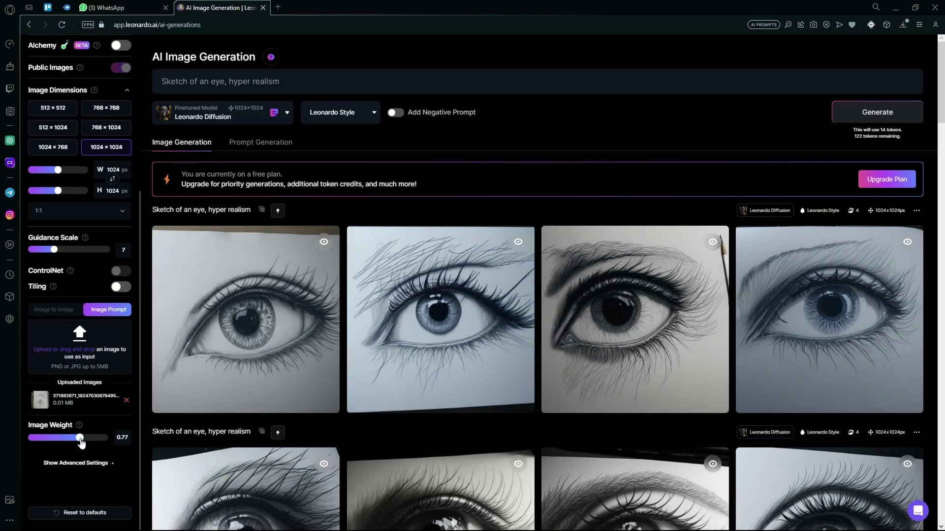
drag(80, 439, 93, 439)
drag(54, 252, 63, 252)
- Raise Image Weight to 0.92 and look over the eye sketch results
drag(92, 440, 98, 438)
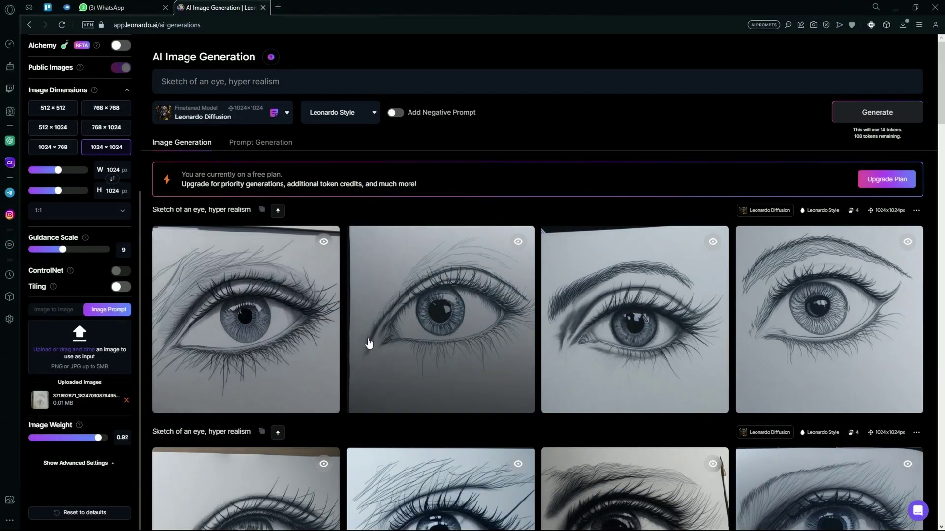
scroll(531, 316, down, 3)
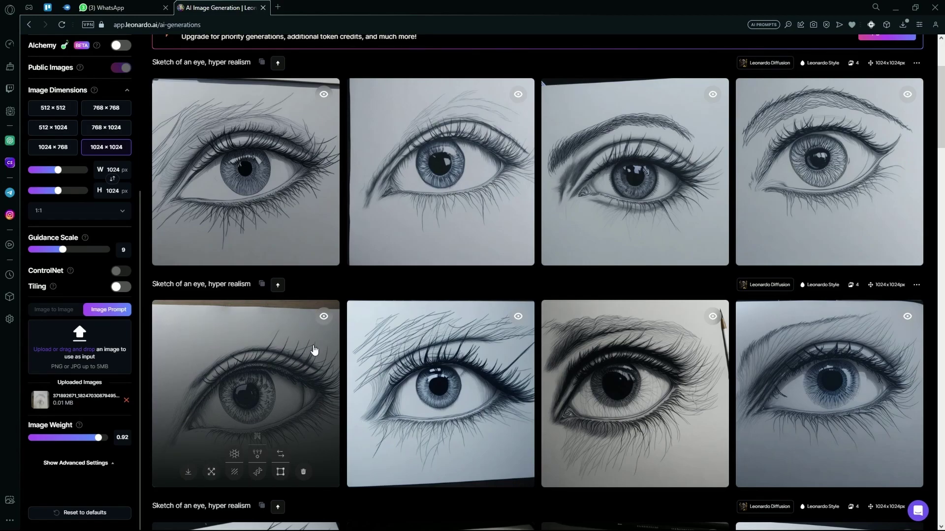
scroll(313, 350, up, 3)
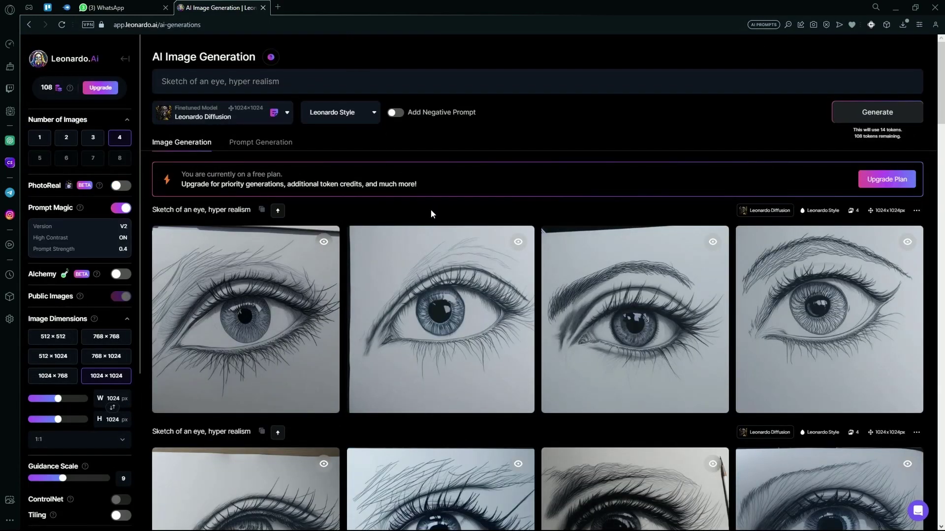
- Launch Paint from Windows Search with a blank canvas
click(374, 518)
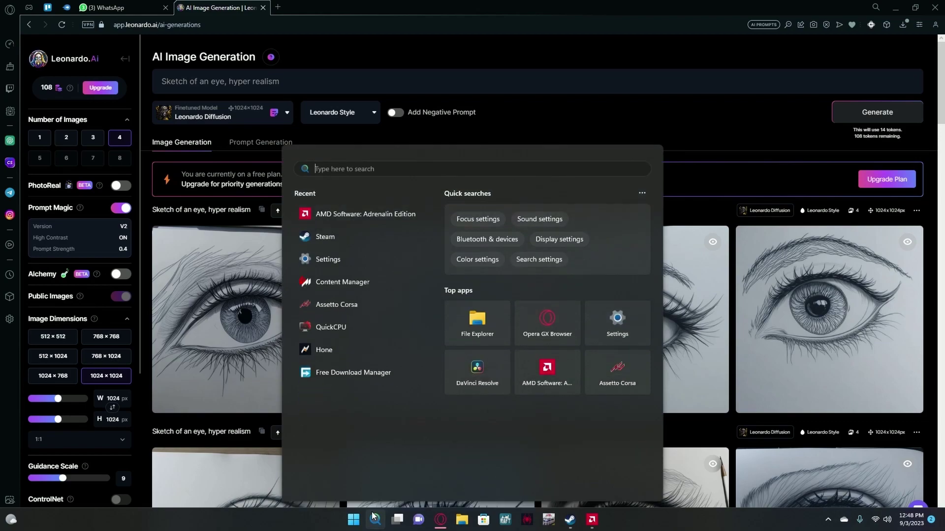
text(paint)
key(Return)
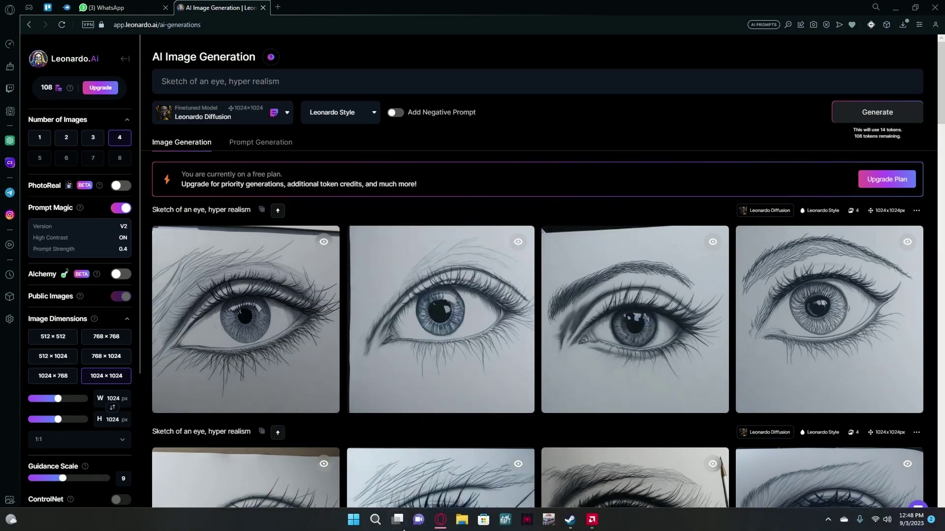
click(383, 519)
click(325, 241)
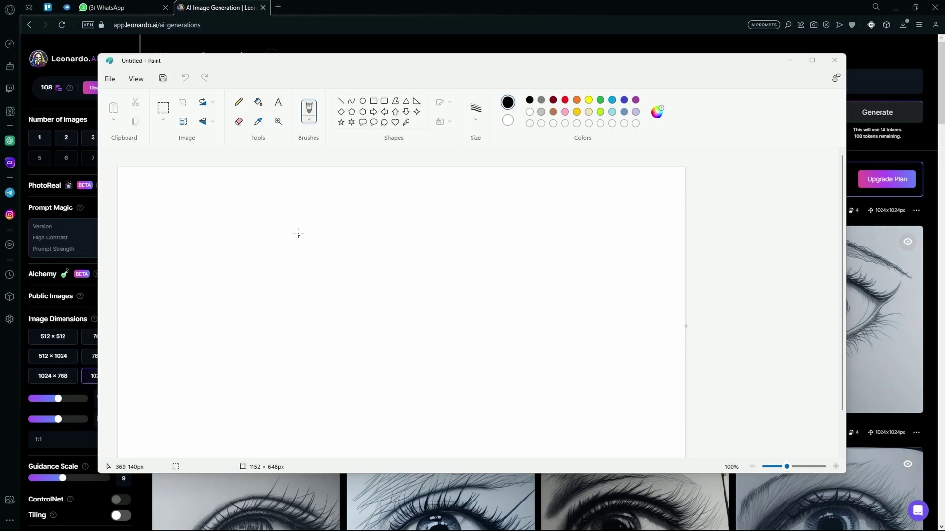
- Draw two stick figures, with heads and legs, on the Paint canvas
mouse_move(298, 234)
mouse_down()
mouse_move(318, 232)
mouse_move(305, 224)
mouse_move(372, 247)
mouse_move(361, 227)
mouse_move(364, 296)
mouse_move(381, 264)
mouse_move(338, 261)
mouse_move(349, 309)
mouse_up()
drag(363, 298, 386, 326)
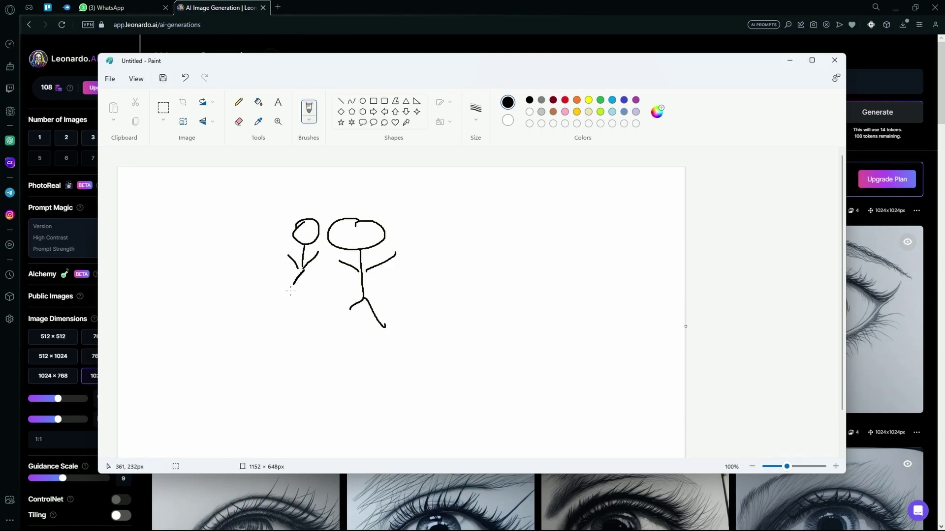
drag(291, 292, 290, 297)
drag(301, 272, 306, 288)
- Draw orange, red, green and blue rainbow arcs above the stick figures
click(577, 100)
mouse_move(237, 281)
mouse_down()
mouse_move(271, 229)
mouse_move(397, 216)
mouse_move(439, 293)
mouse_up()
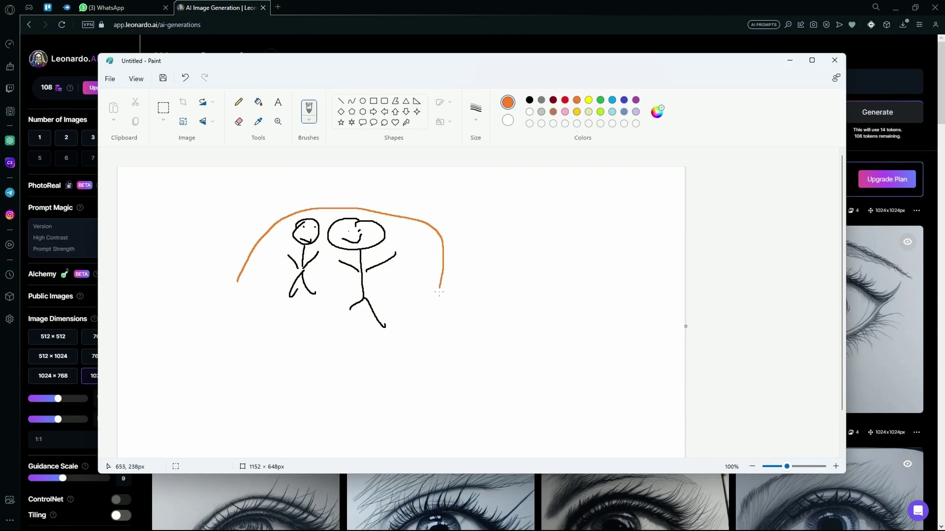
click(565, 101)
mouse_move(229, 264)
mouse_down()
mouse_move(241, 234)
mouse_move(440, 228)
mouse_move(463, 292)
mouse_up()
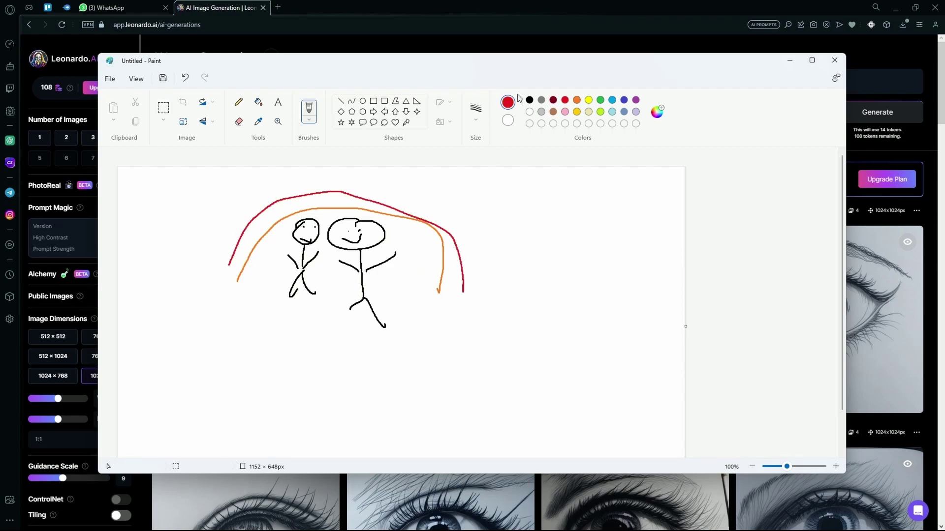
click(600, 101)
mouse_move(220, 241)
mouse_down()
mouse_move(334, 191)
mouse_move(452, 213)
mouse_move(483, 267)
mouse_up()
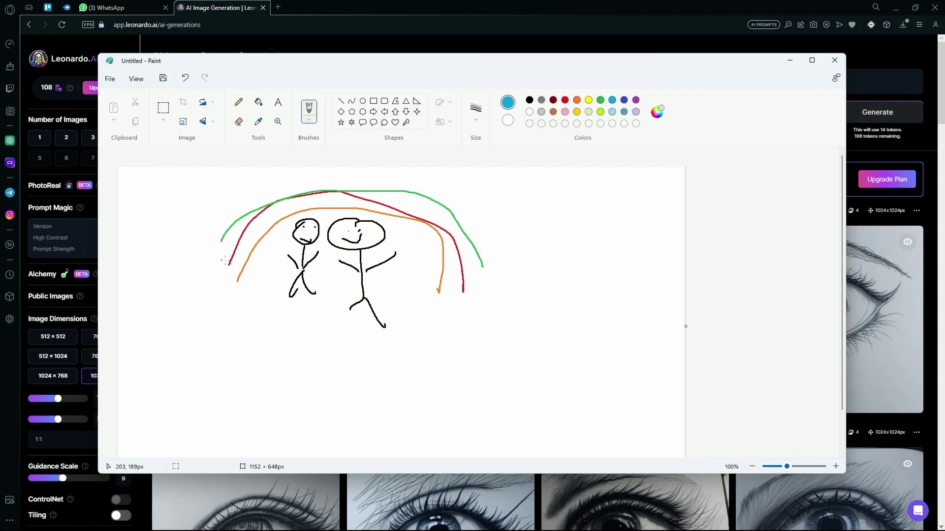
mouse_move(228, 262)
mouse_down()
mouse_move(305, 203)
mouse_move(428, 209)
mouse_move(498, 292)
mouse_up()
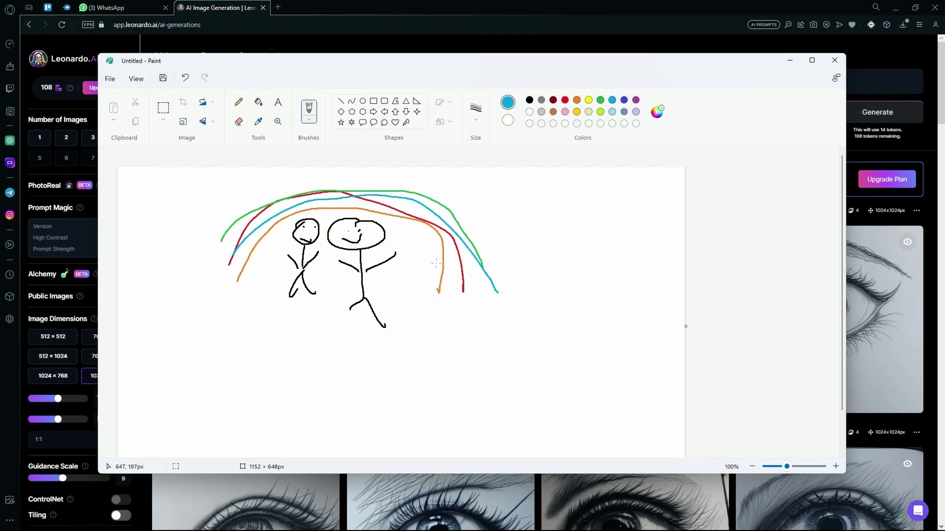
key(super+shift+s)
- Snip the drawing, save it as a PNG in Resources, then close Snipping Tool and Paint
mouse_move(206, 176)
mouse_down()
mouse_move(500, 293)
mouse_move(510, 361)
mouse_up()
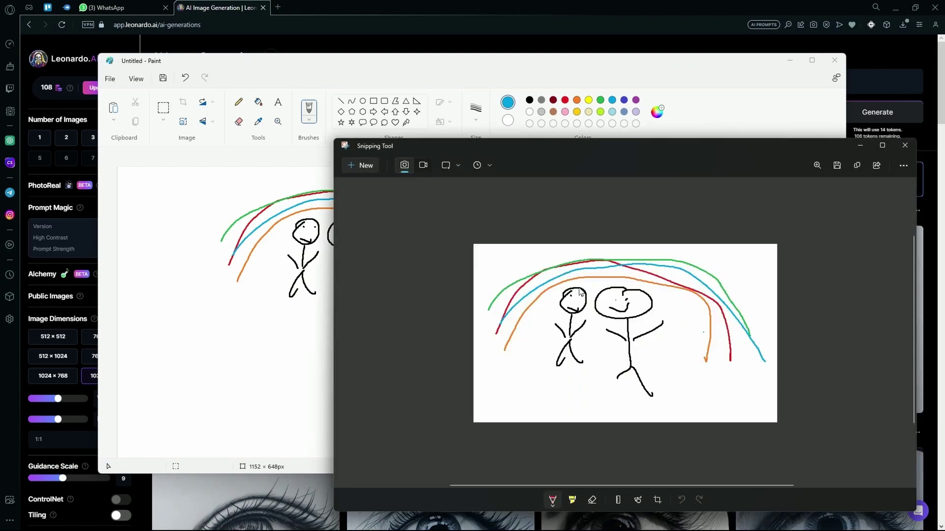
right_click(580, 288)
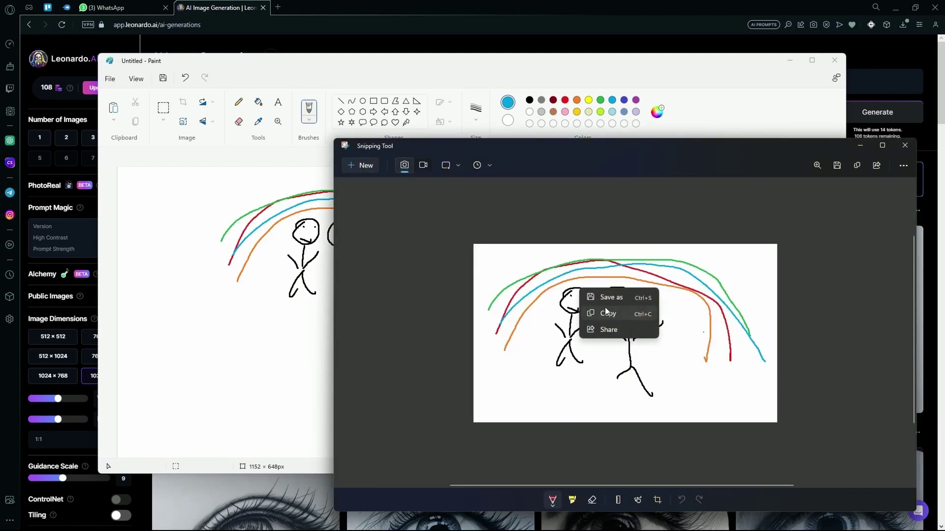
click(609, 299)
click(587, 357)
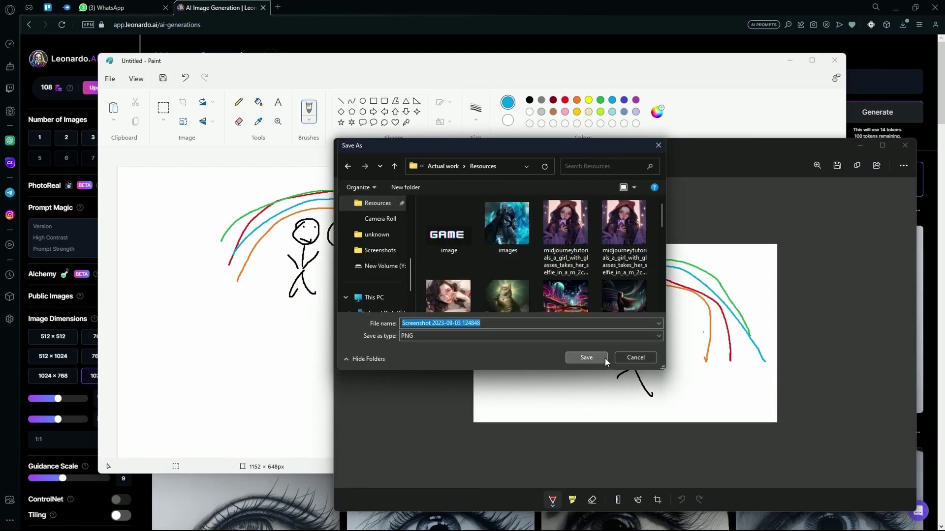
click(902, 145)
click(834, 60)
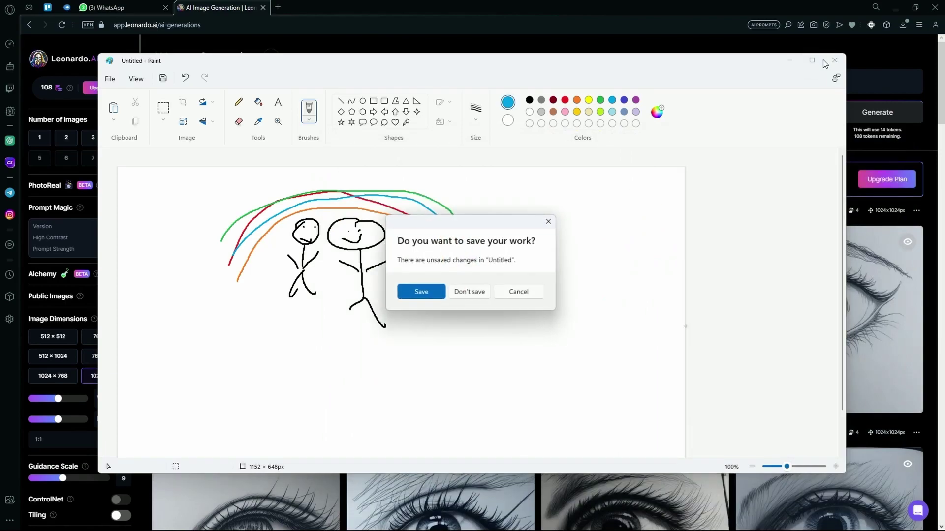
- Discard the Paint drawing, upload the rainbow Screenshot as image prompt, and remove the old eye image
click(456, 293)
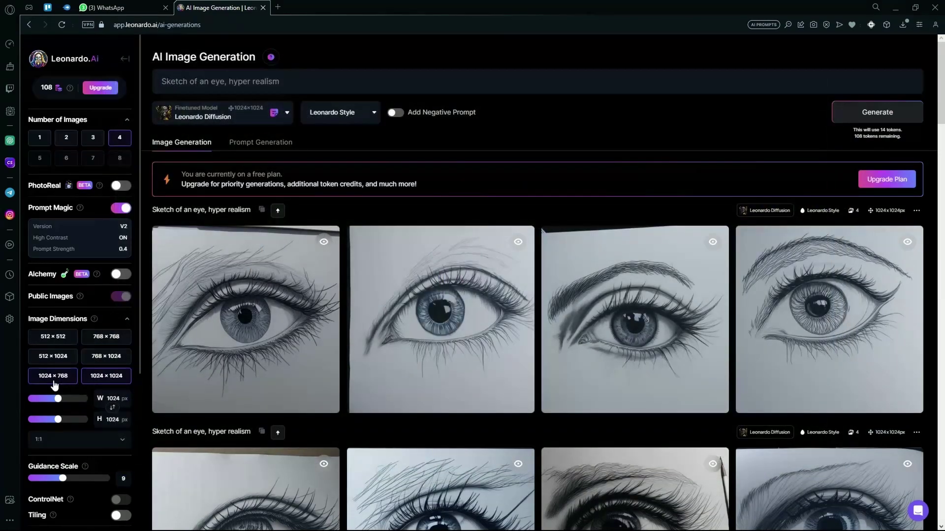
scroll(82, 389, down, 5)
click(103, 358)
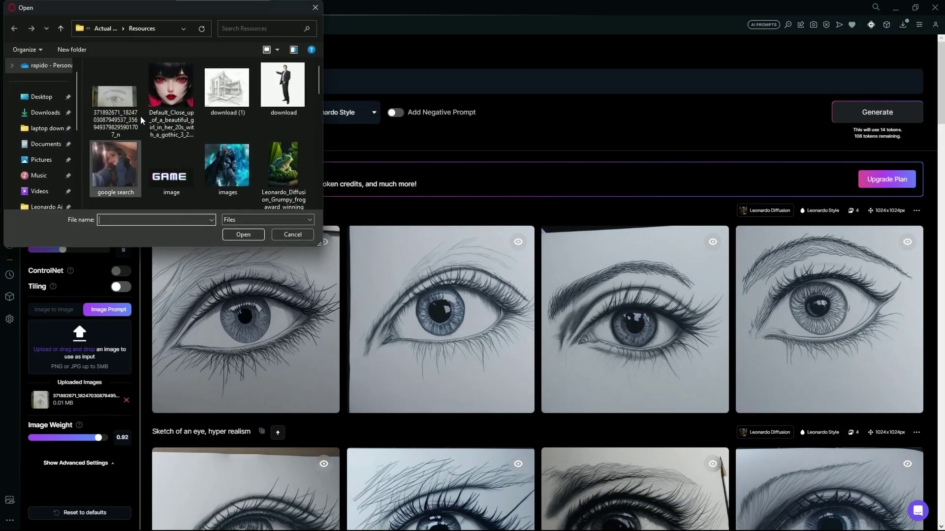
scroll(148, 128, down, 10)
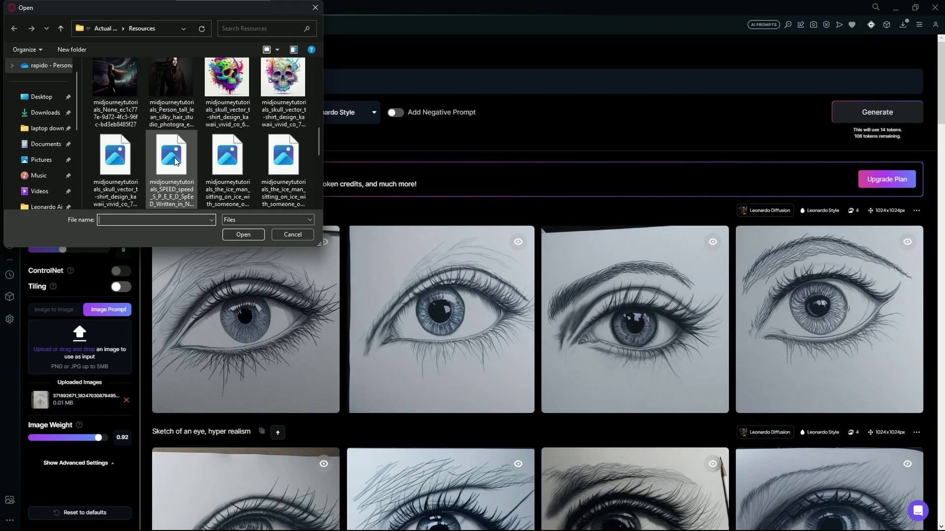
double_click(118, 173)
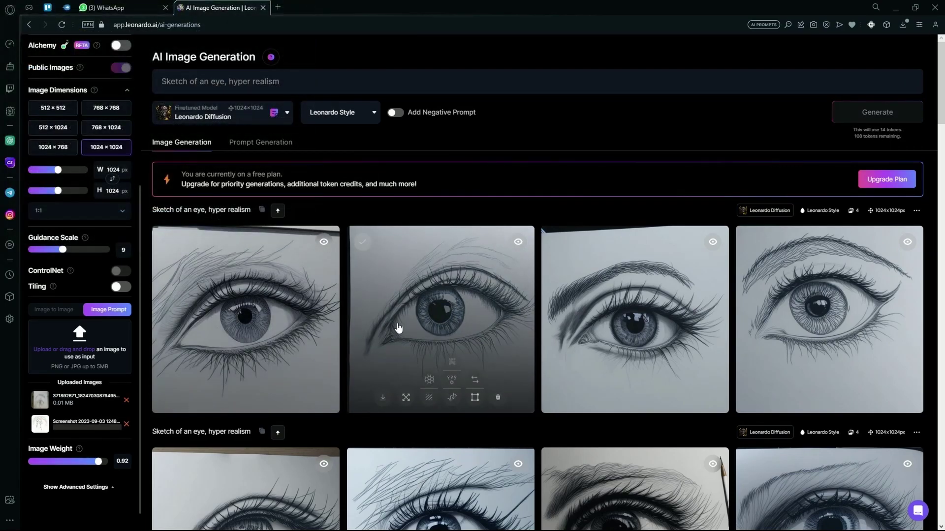
click(126, 400)
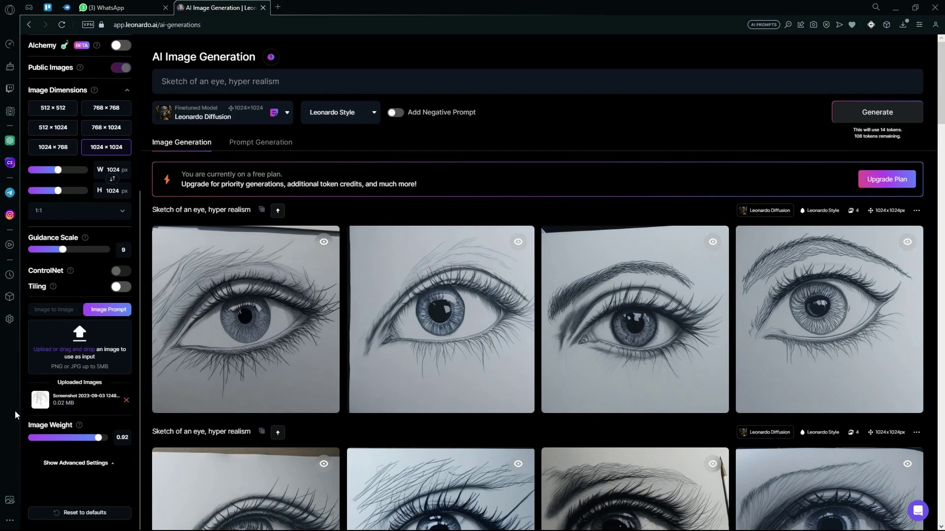
- Replace the prompt with 'two people standing under rainbow' and generate four images
scroll(121, 359, up, 5)
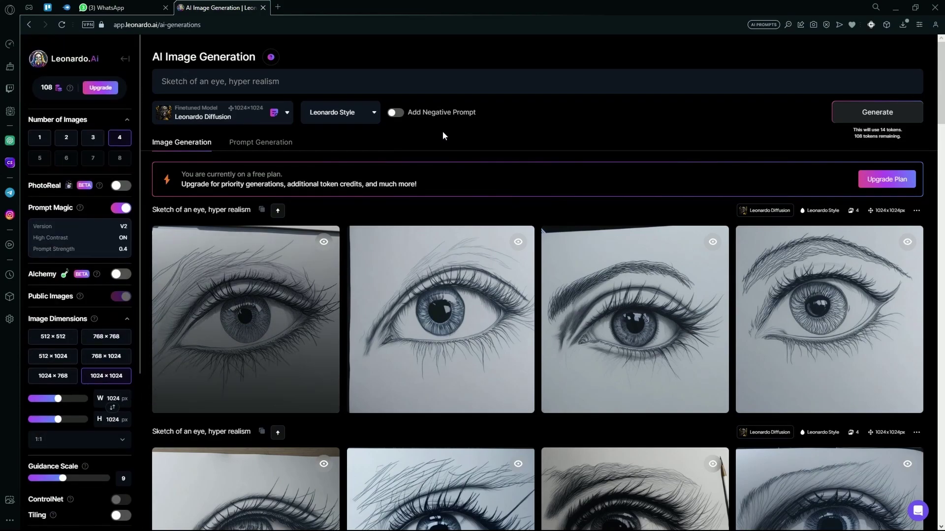
key(ctrl+a)
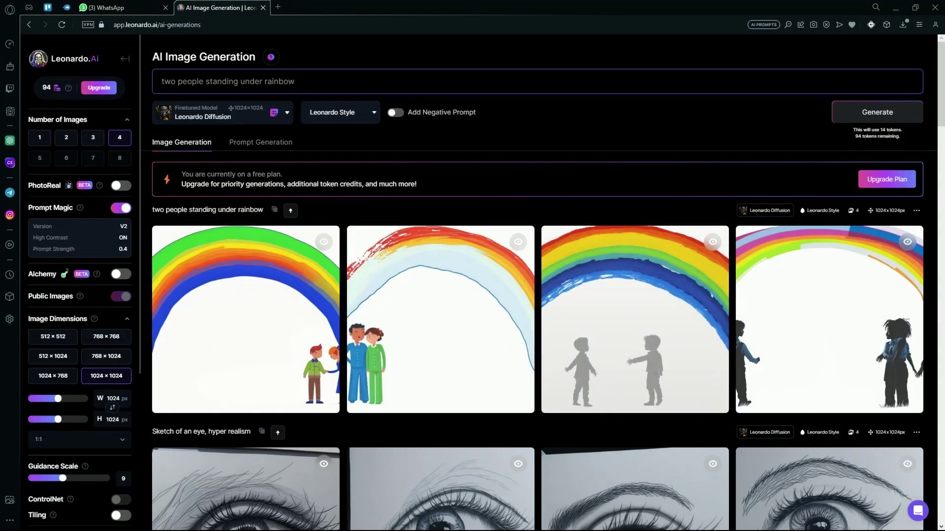
mouse_move(469, 364)
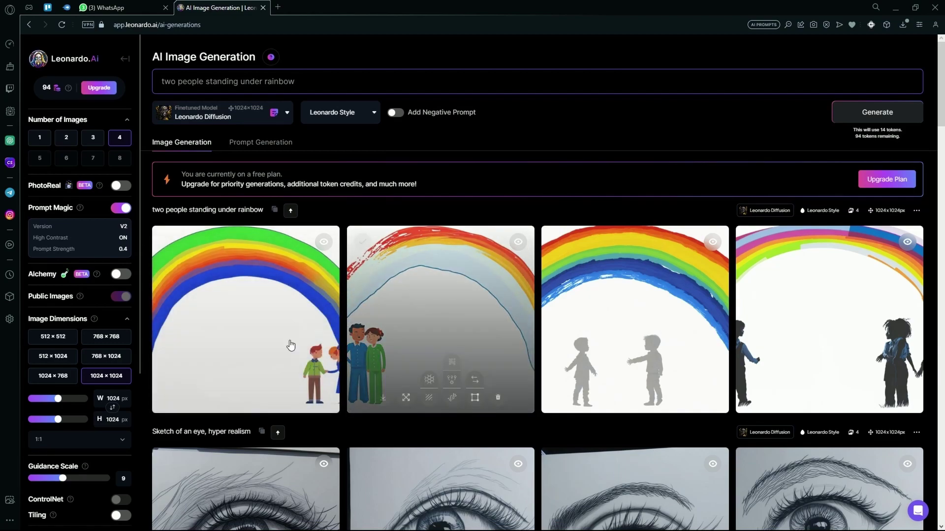
mouse_move(454, 391)
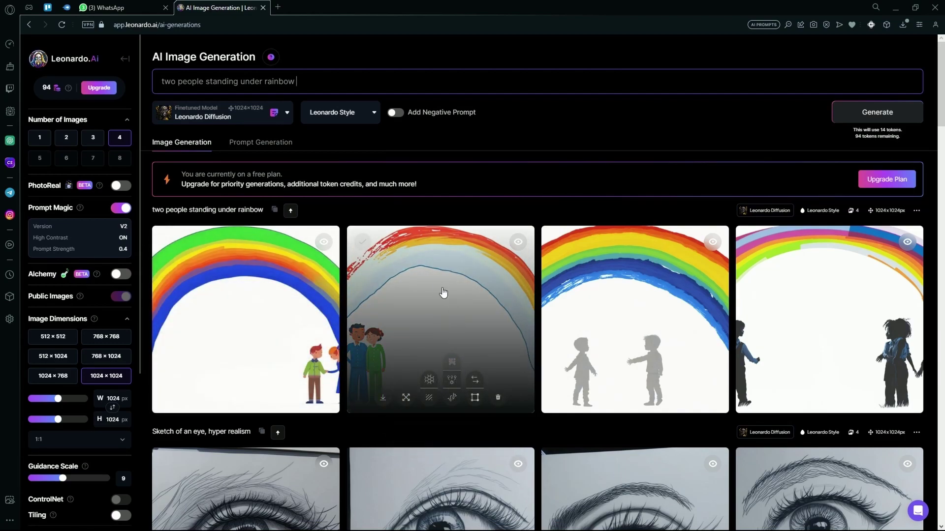